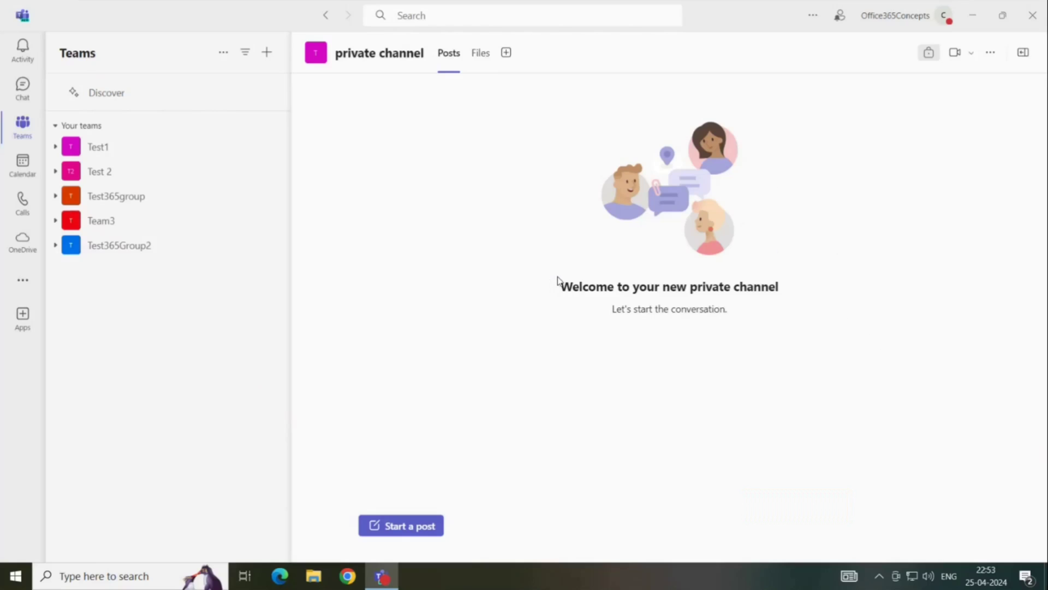
Step: Open the Let's Meet meeting from the calendar and add the Forms app to it
{"action": "left_click", "coordinate": [29, 170]}
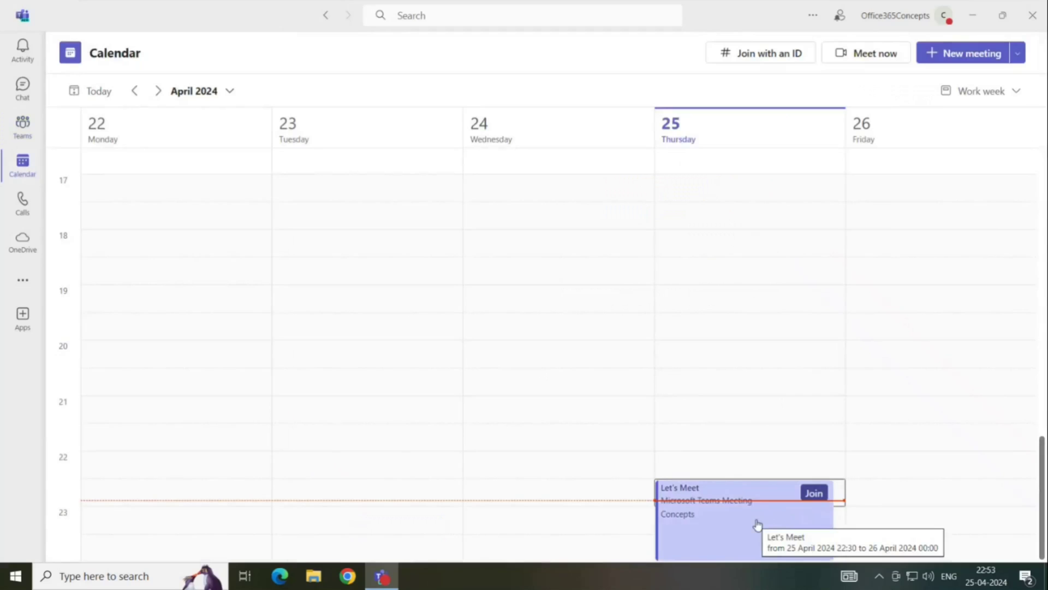
{"action": "double_click", "coordinate": [723, 511]}
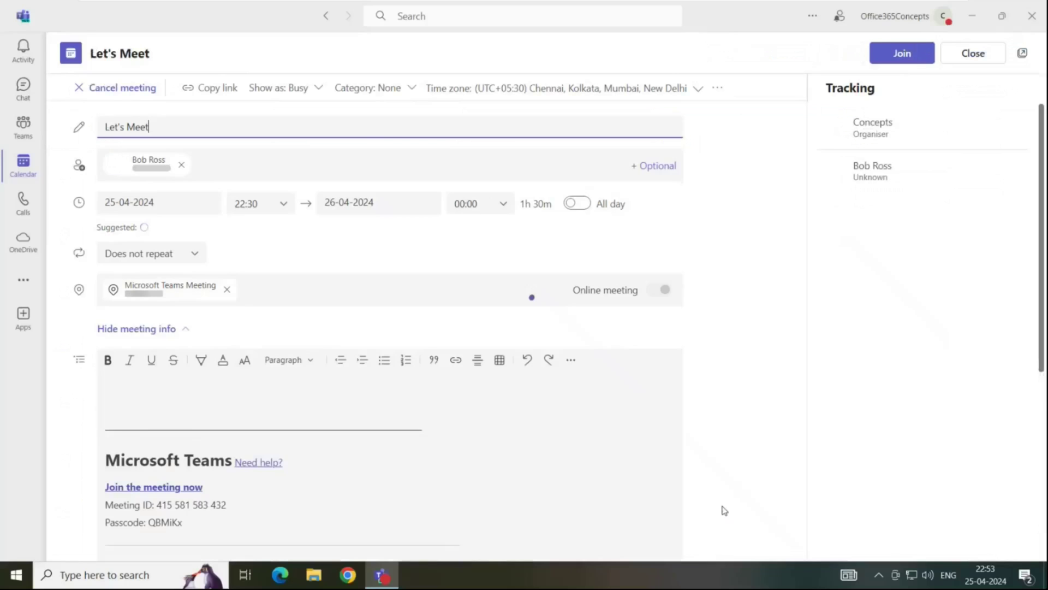
{"action": "left_click", "coordinate": [674, 54]}
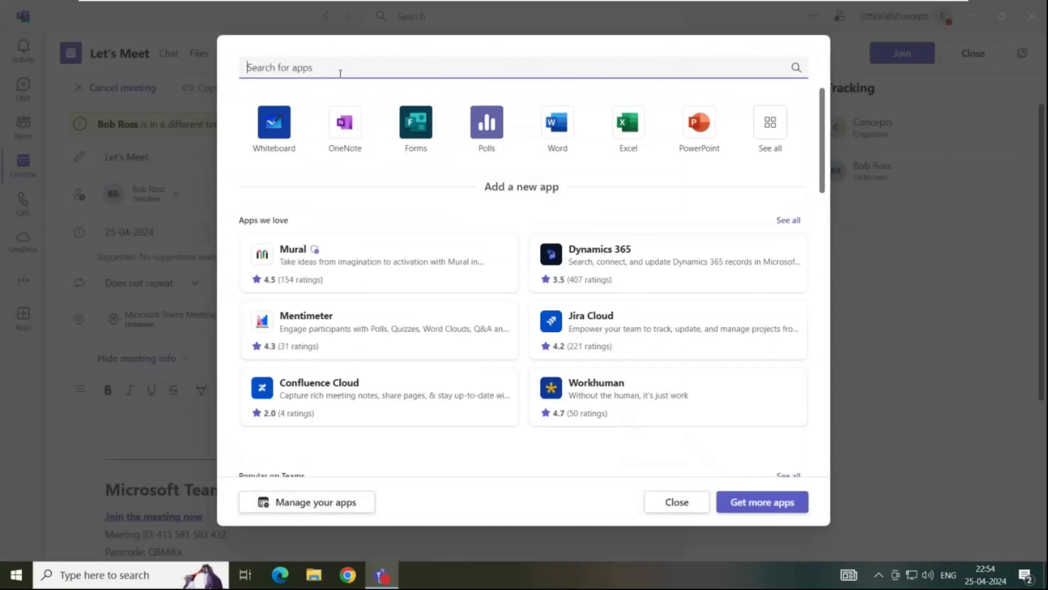
{"action": "type", "text": "forms"}
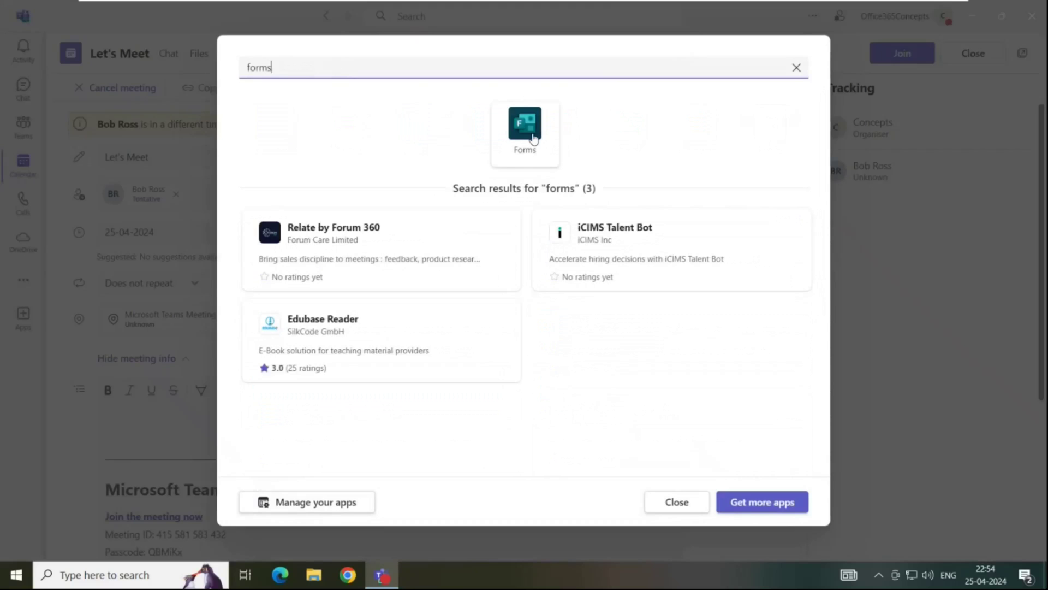
{"action": "left_click", "coordinate": [533, 138]}
{"action": "left_click", "coordinate": [674, 456]}
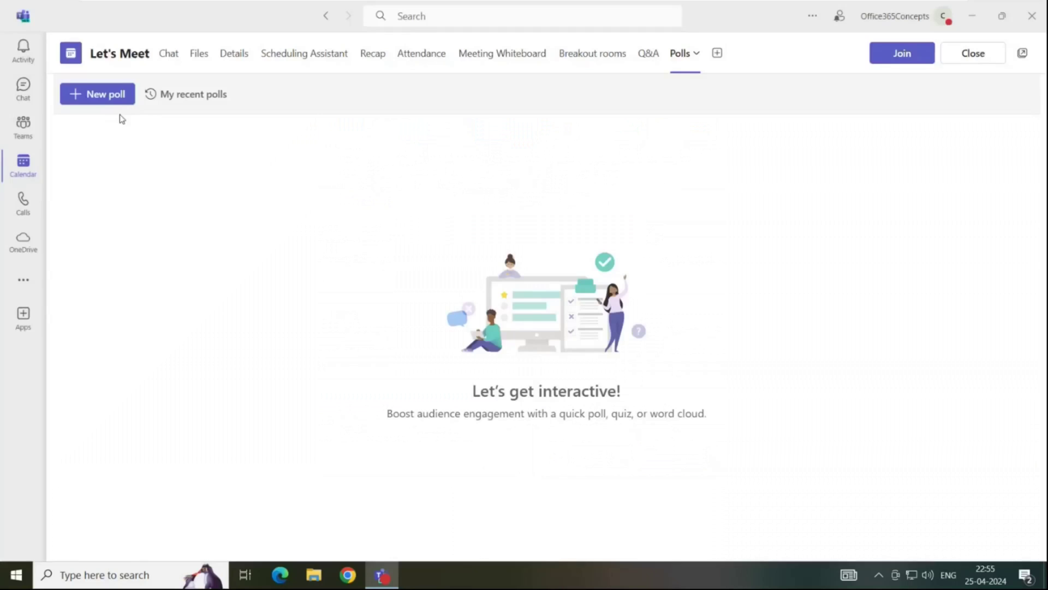
Step: Create a multiple choice poll "What is your favourite technology?" with the options Azure, Microsoft 365, AWS and Dynamics
{"action": "left_click", "coordinate": [108, 98]}
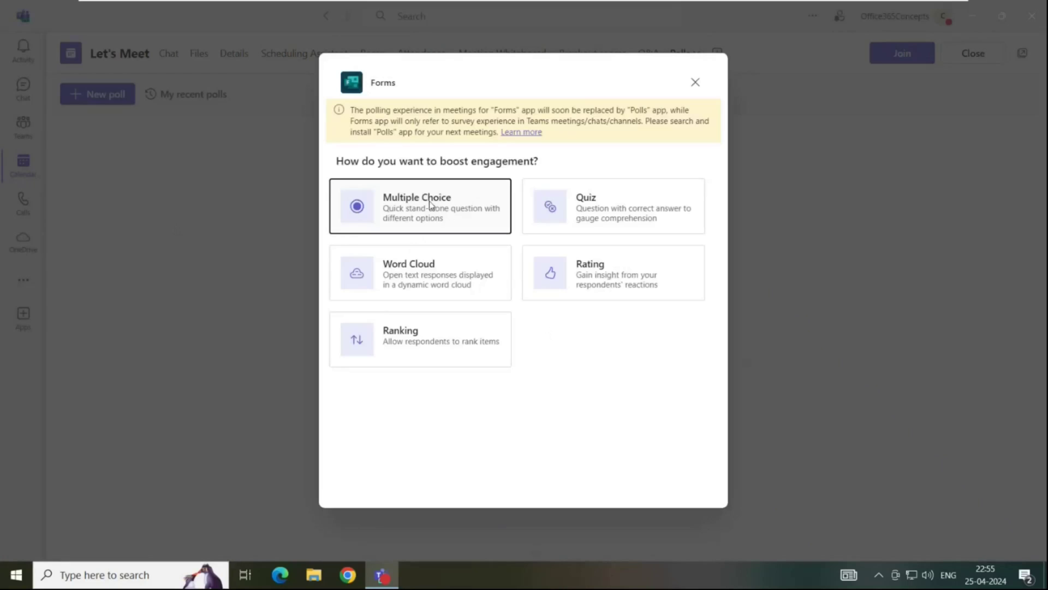
{"action": "left_click", "coordinate": [430, 204]}
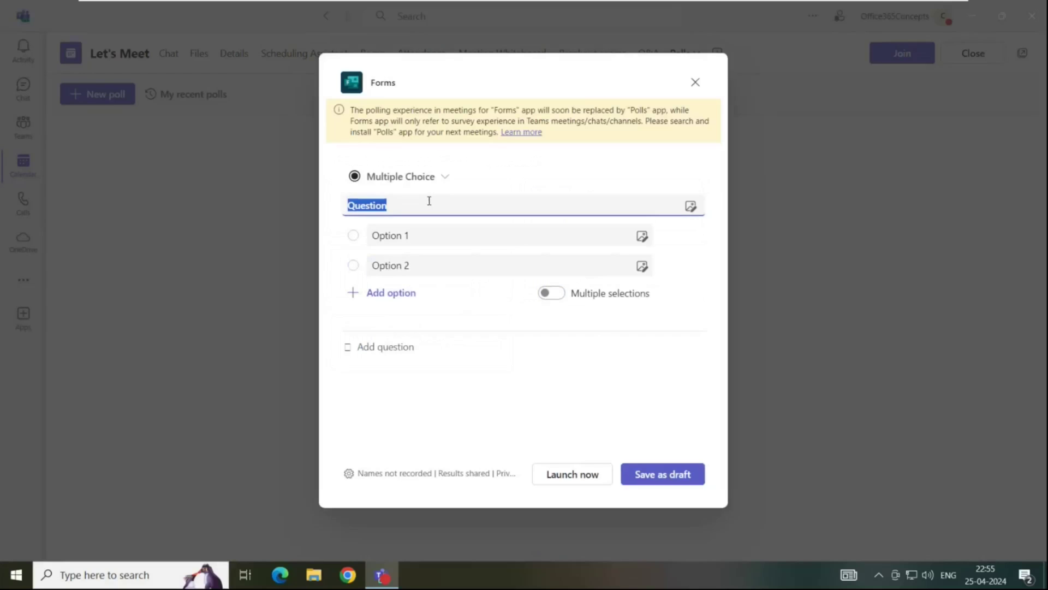
{"action": "left_click_drag", "start_coordinate": [402, 206], "coordinate": [342, 205]}
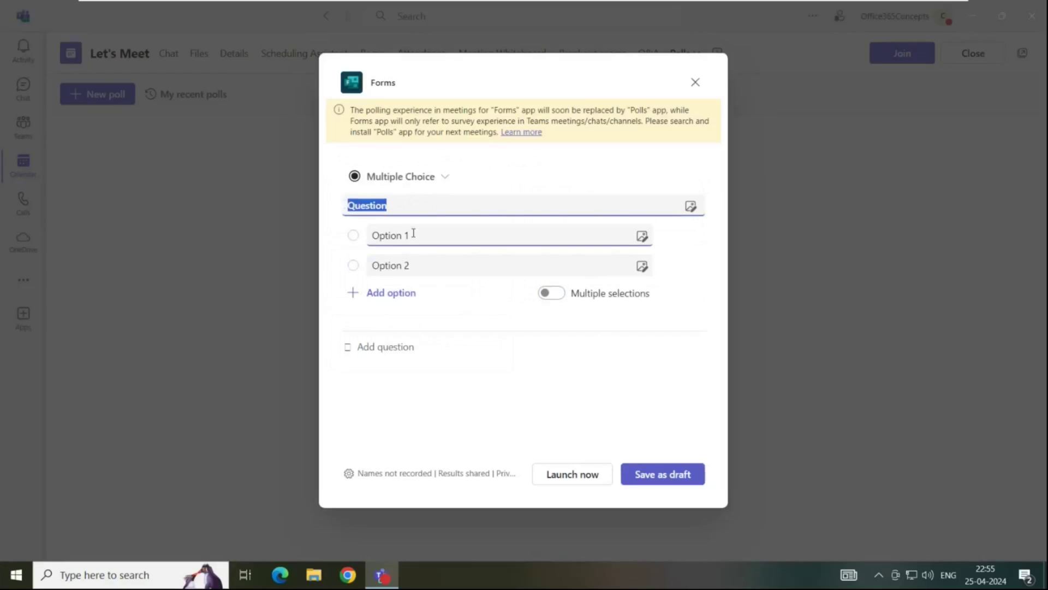
{"action": "left_click", "coordinate": [413, 234]}
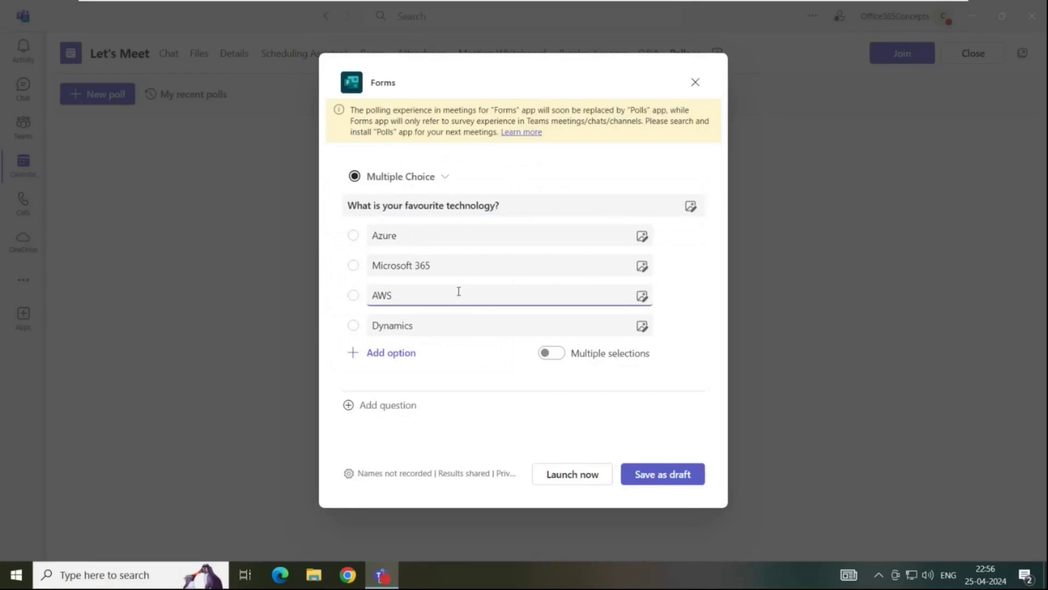
{"action": "left_click", "coordinate": [397, 353]}
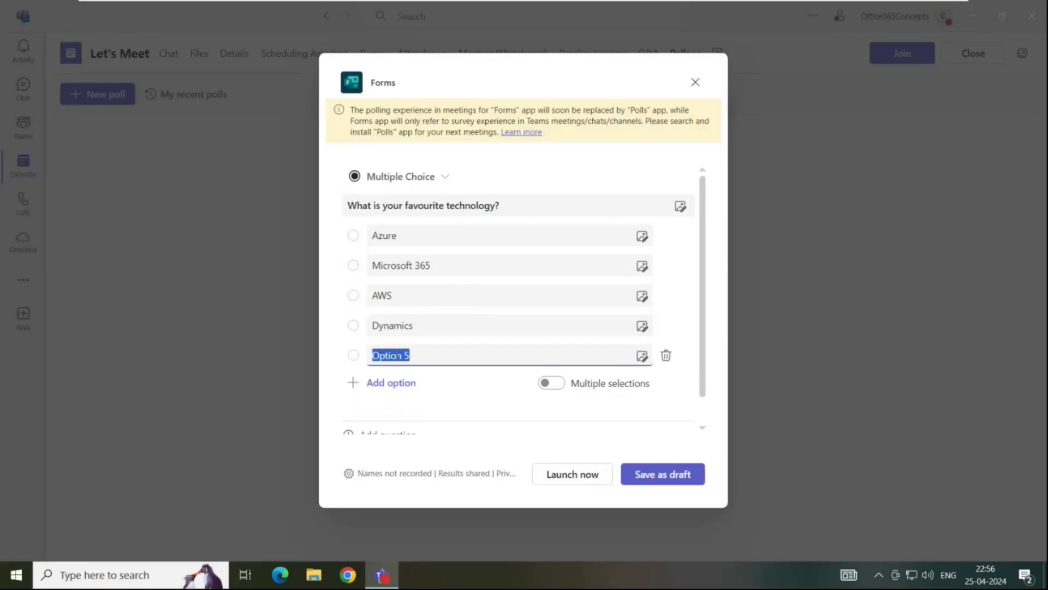
{"action": "left_click", "coordinate": [419, 382]}
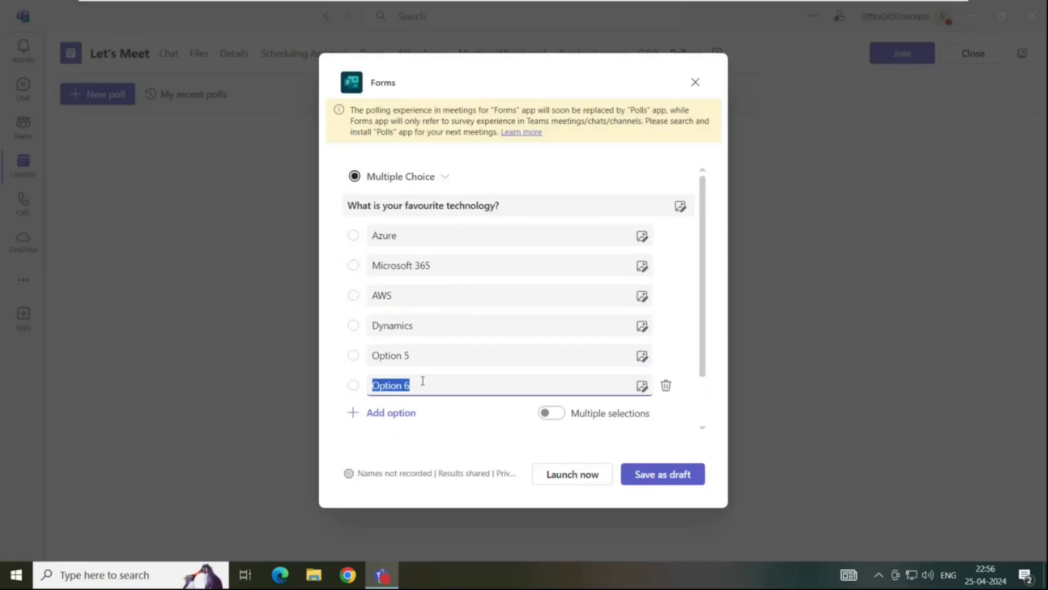
{"action": "left_click", "coordinate": [495, 359]}
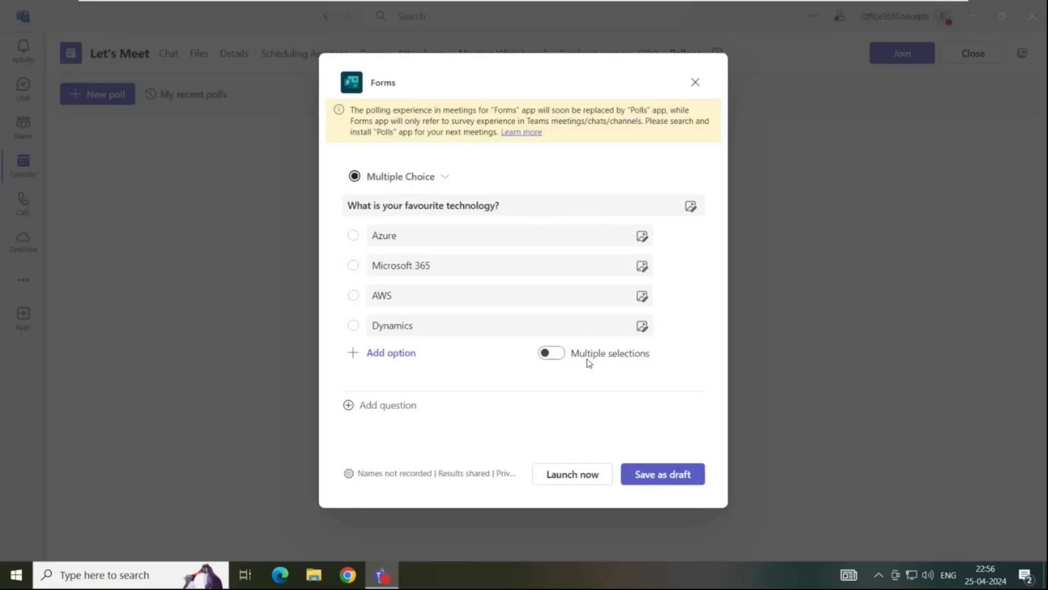
{"action": "left_click", "coordinate": [490, 274]}
Step: Review the poll's respondent and sharing settings and launch the poll immediately
{"action": "left_click", "coordinate": [362, 473]}
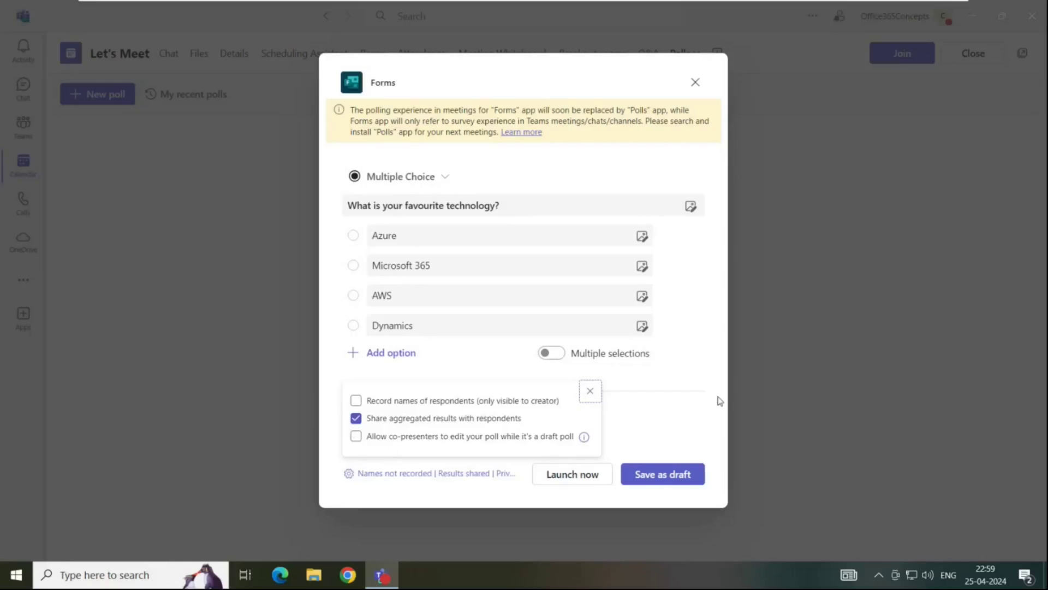
{"action": "left_click", "coordinate": [671, 414]}
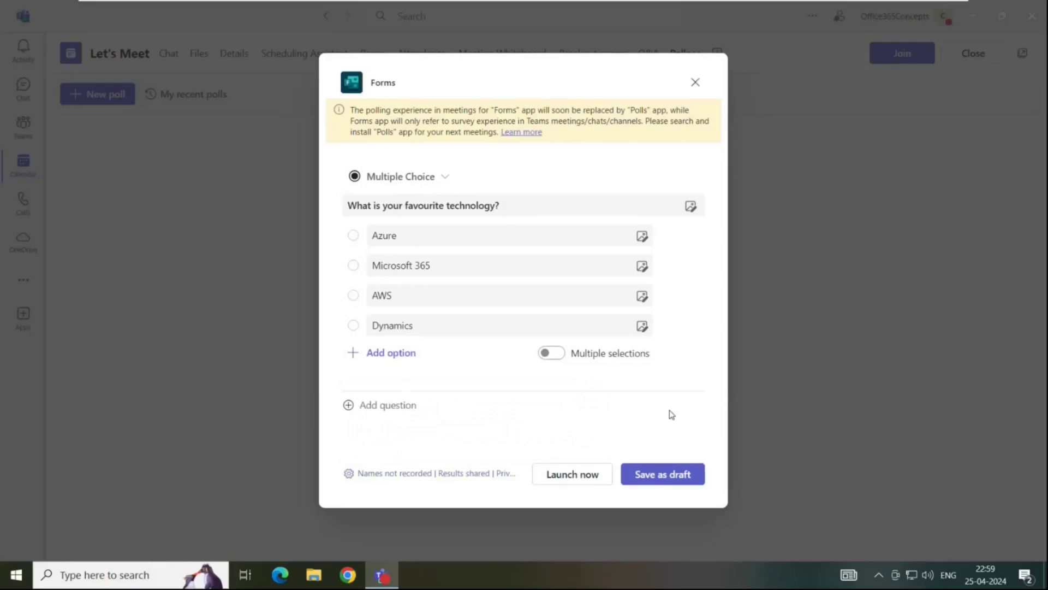
{"action": "left_click", "coordinate": [563, 480]}
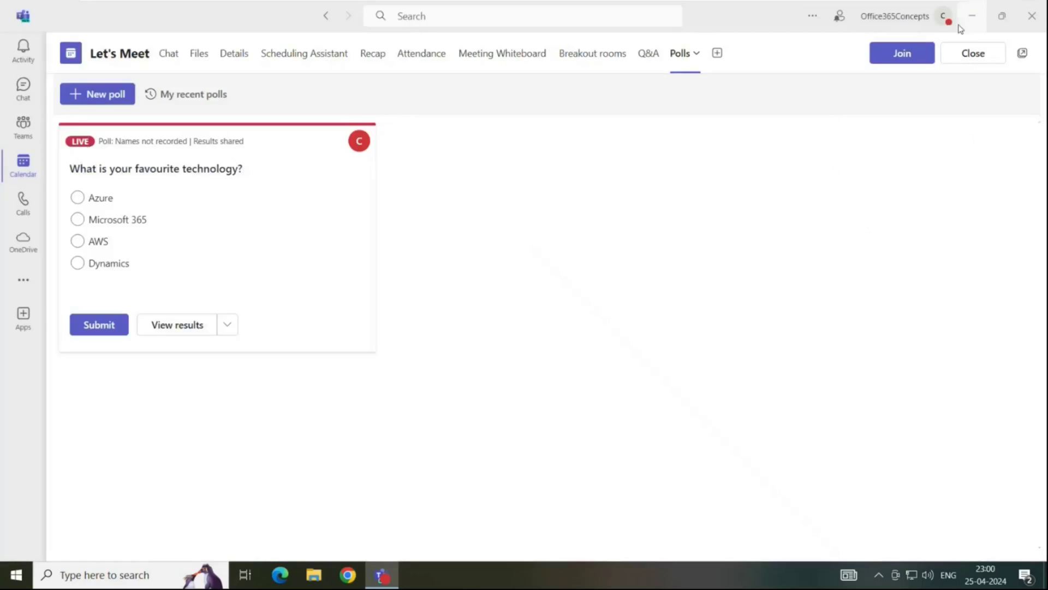
Step: Switch to the invited attendee's account and open the Let's Meet meeting chat
{"action": "left_click", "coordinate": [942, 16]}
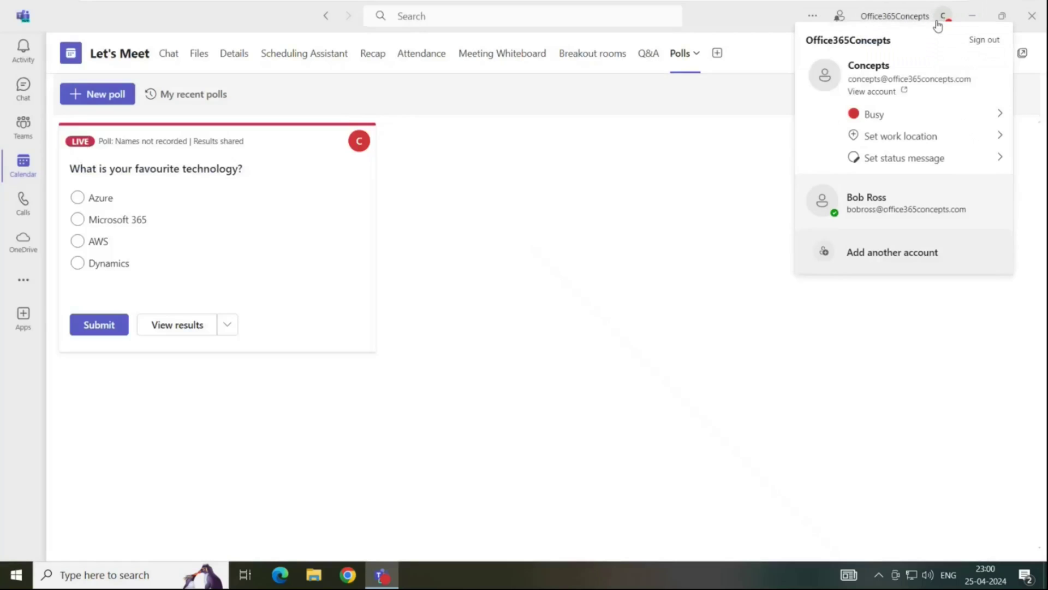
{"action": "left_click", "coordinate": [895, 204]}
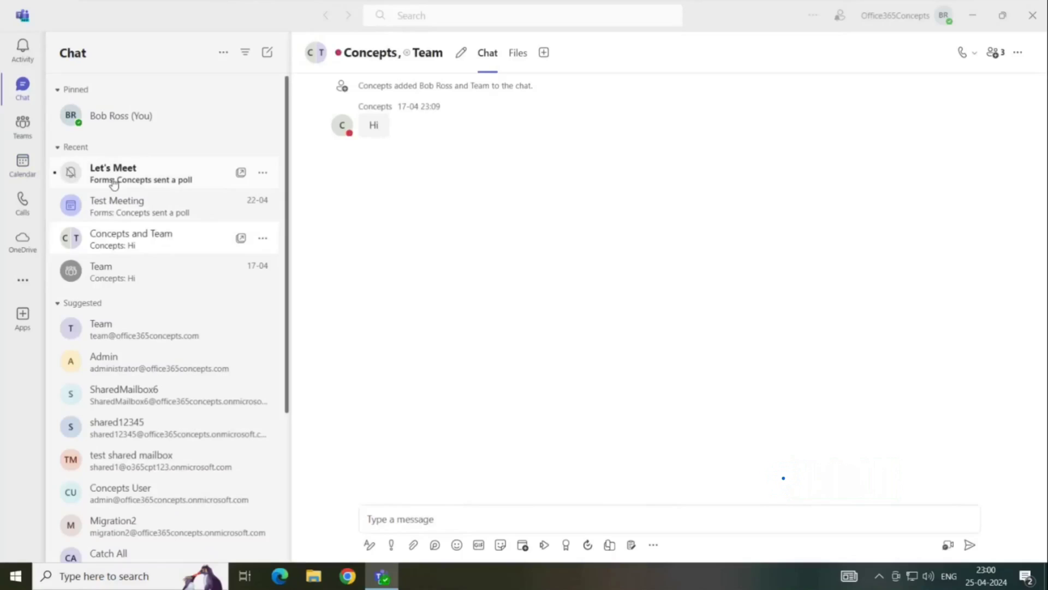
{"action": "left_click", "coordinate": [100, 174]}
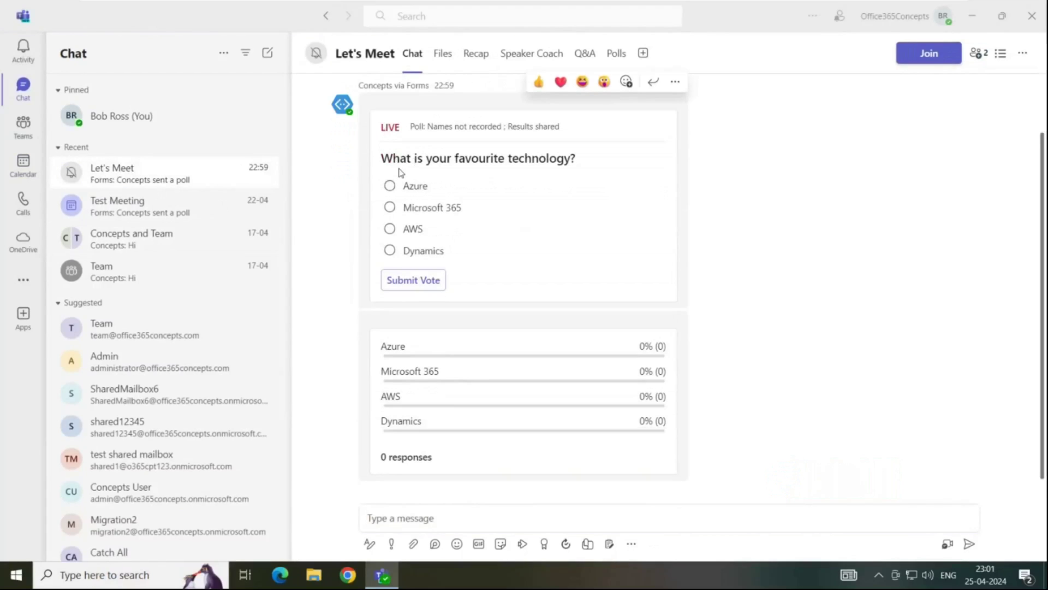
Step: Submit a vote for Microsoft 365 in the favourite technology poll and check the response count
{"action": "left_click_drag", "start_coordinate": [392, 158], "coordinate": [441, 157]}
{"action": "left_click", "coordinate": [441, 157]}
{"action": "left_click", "coordinate": [390, 208]}
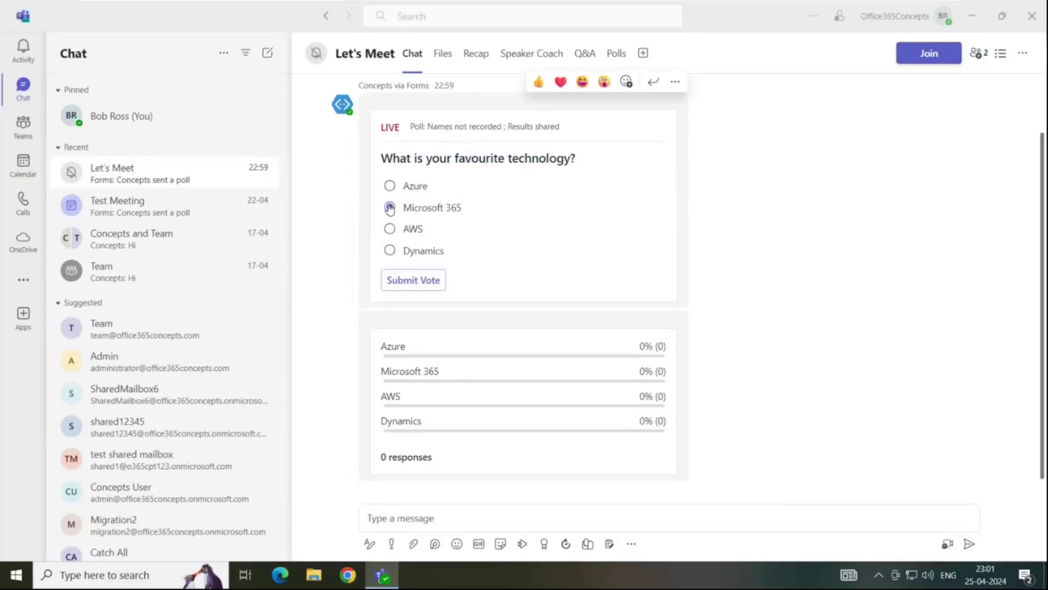
{"action": "left_click", "coordinate": [418, 281]}
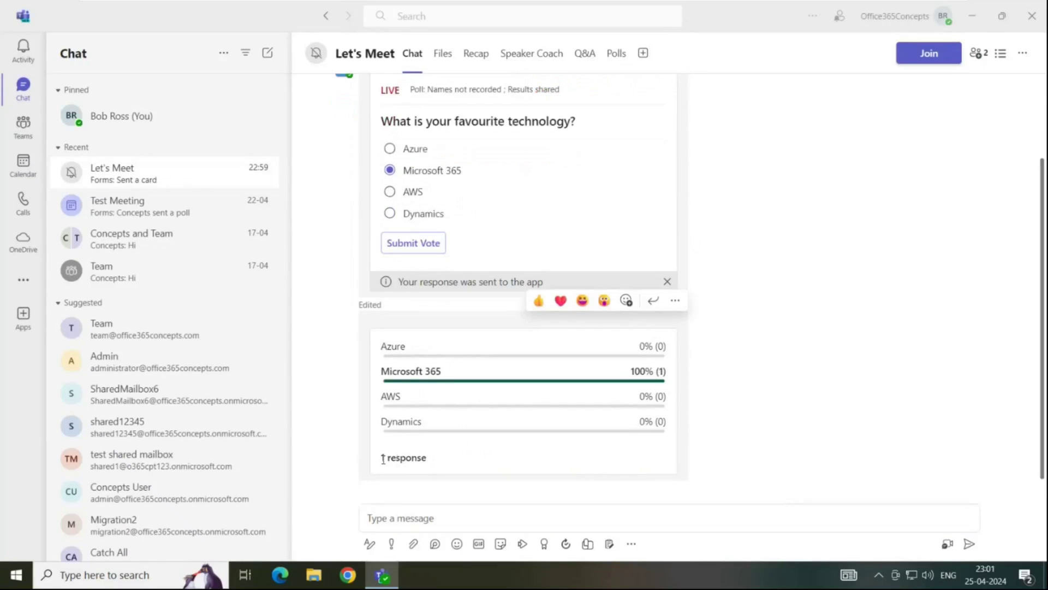
{"action": "left_click_drag", "start_coordinate": [382, 457], "coordinate": [440, 461]}
{"action": "left_click", "coordinate": [440, 461]}
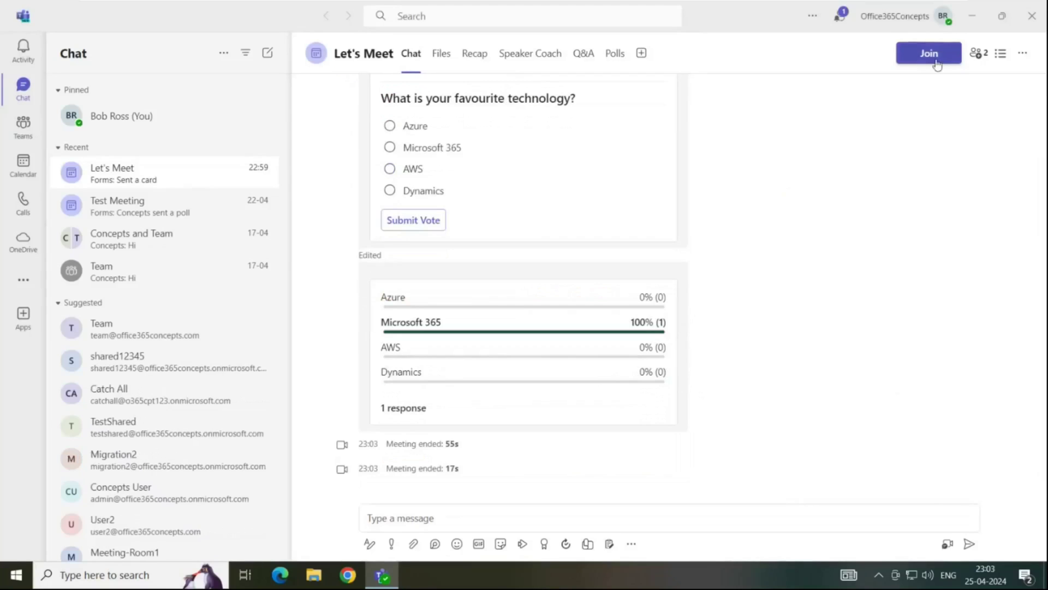
Step: Switch back to the organiser's account and join the Let's Meet meeting with the microphone off
{"action": "left_click", "coordinate": [943, 18]}
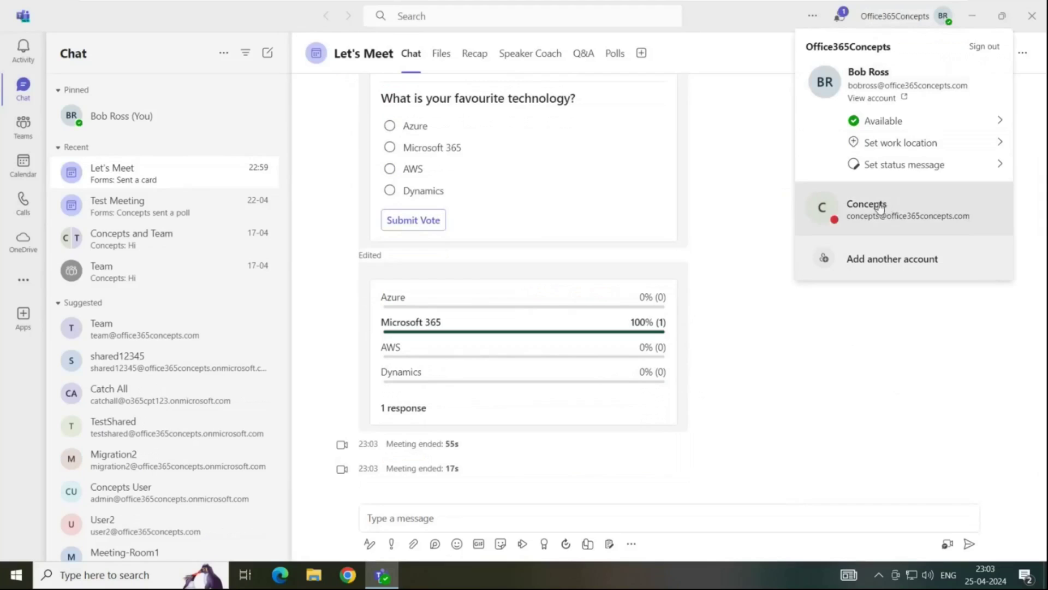
{"action": "left_click", "coordinate": [881, 207]}
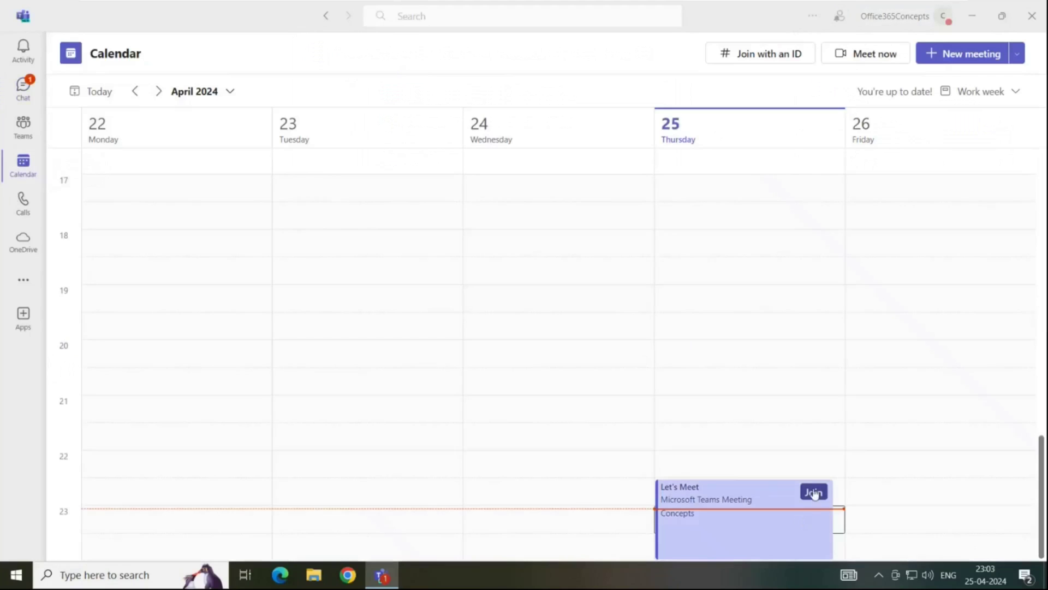
{"action": "left_click", "coordinate": [813, 491]}
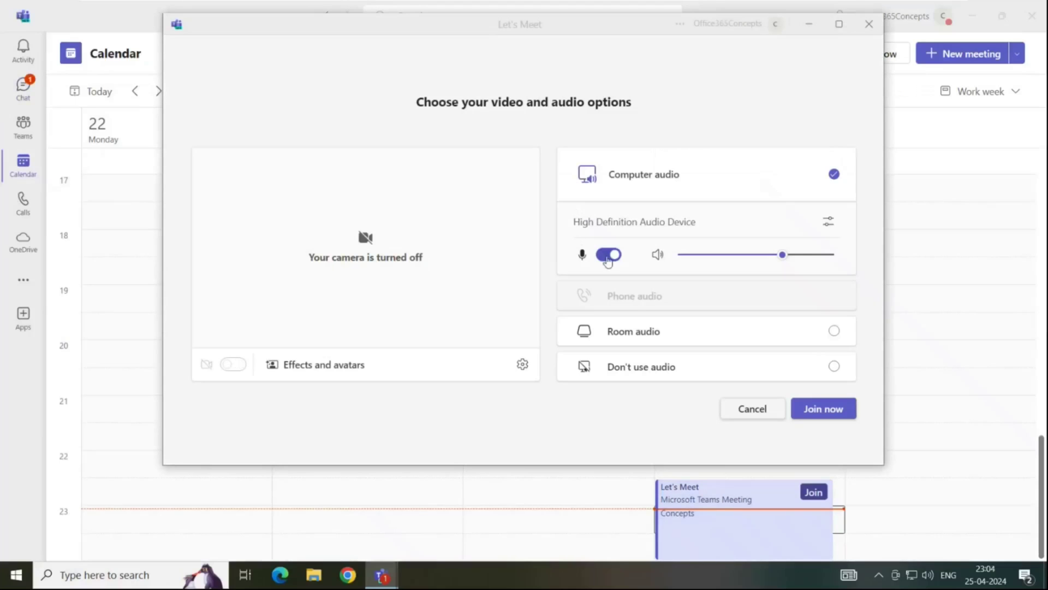
{"action": "left_click", "coordinate": [607, 255]}
{"action": "left_click", "coordinate": [827, 416]}
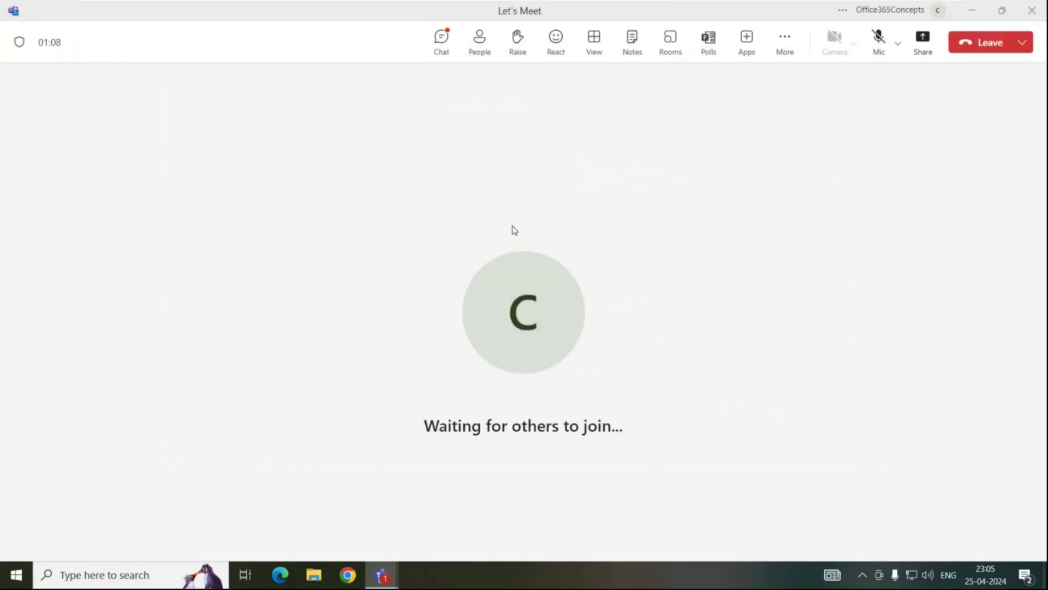
Step: Open the meeting's live poll on favourite technology and submit a vote for Azure
{"action": "left_click", "coordinate": [708, 53]}
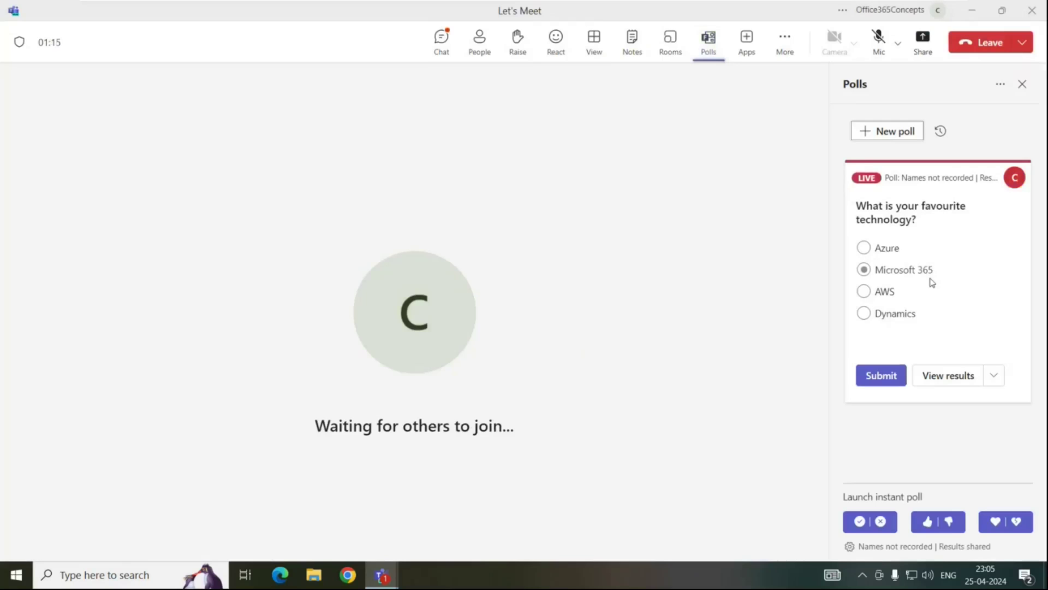
{"action": "left_click_drag", "start_coordinate": [856, 208], "coordinate": [953, 229]}
{"action": "left_click", "coordinate": [939, 229]}
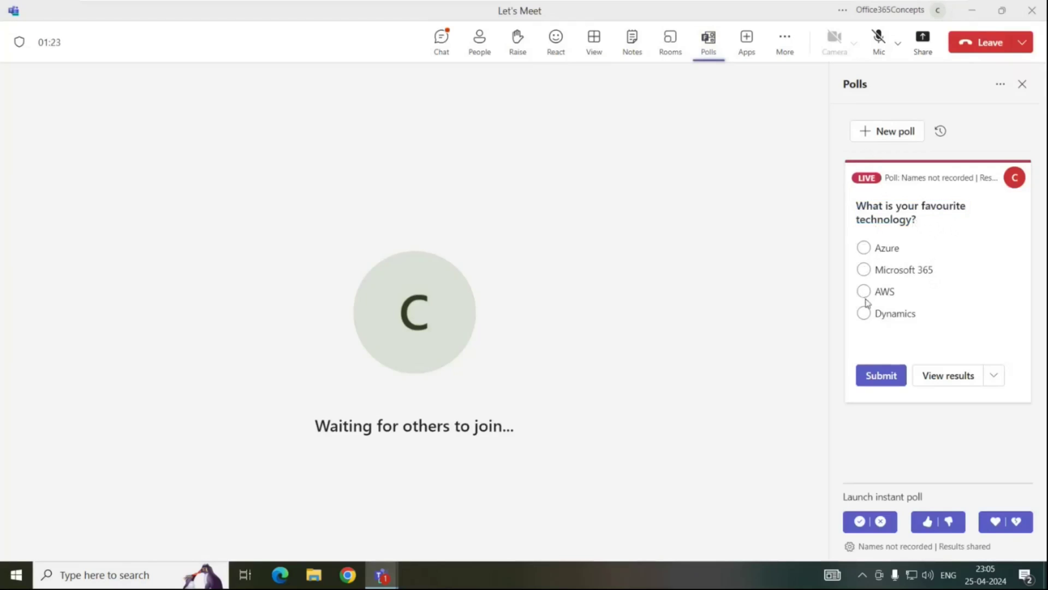
{"action": "left_click", "coordinate": [864, 247]}
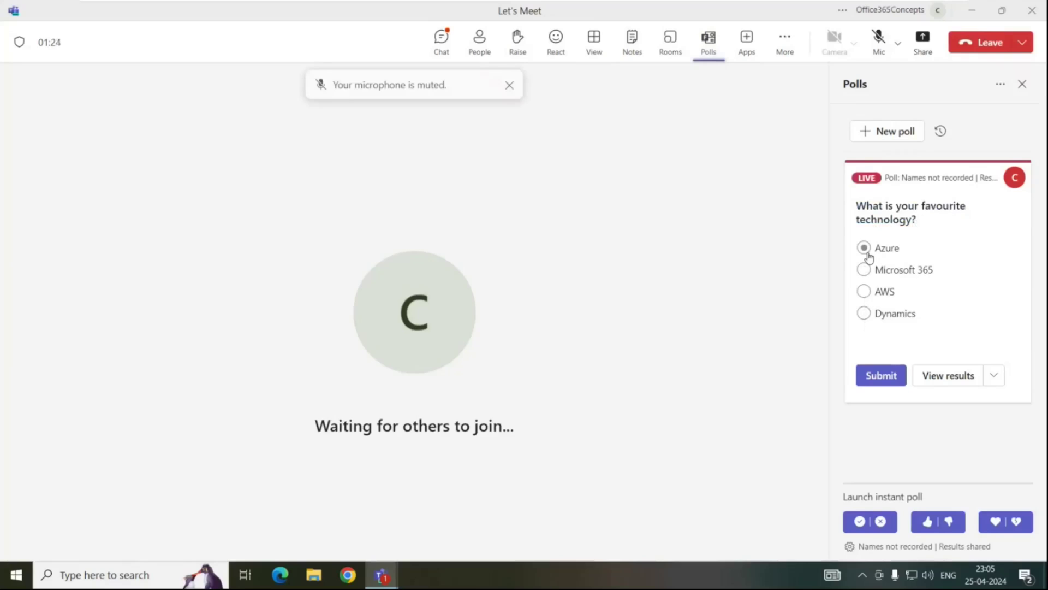
{"action": "left_click", "coordinate": [871, 375]}
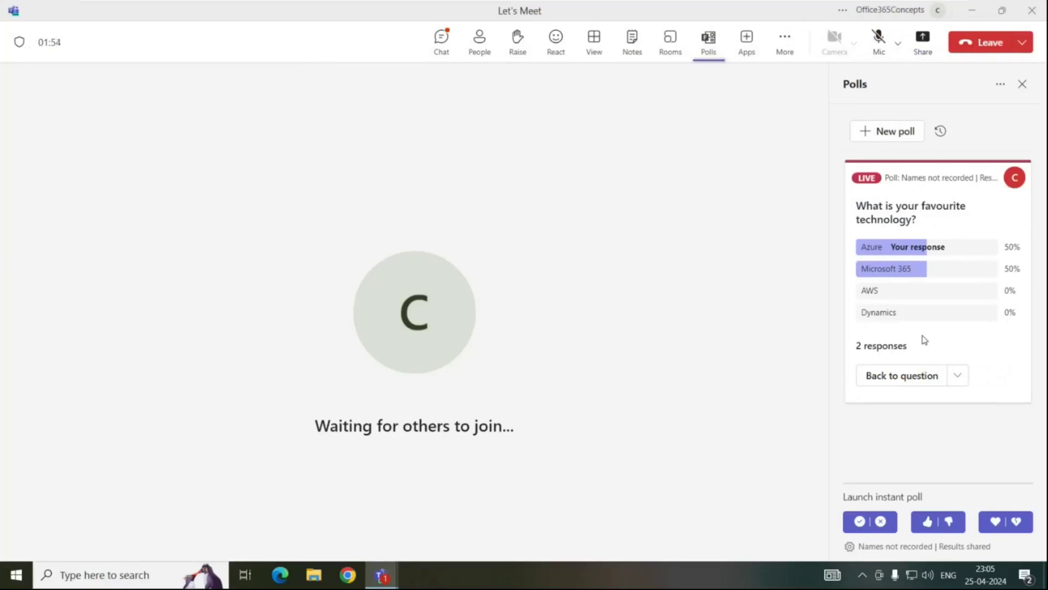
Step: View the poll's response details, export them to an Excel workbook and open the downloaded file
{"action": "left_click", "coordinate": [960, 381]}
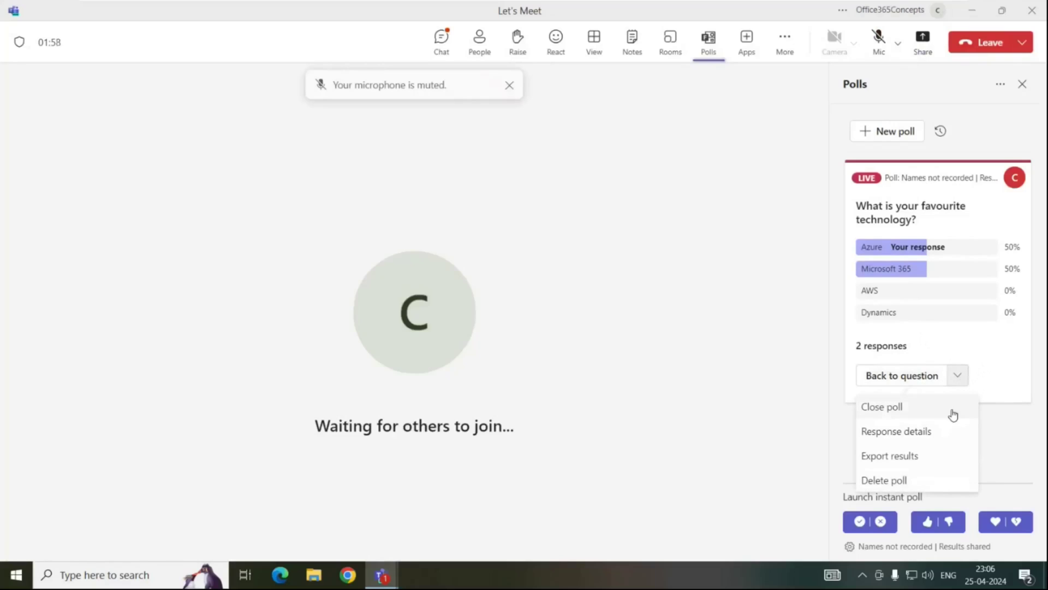
{"action": "left_click", "coordinate": [898, 431]}
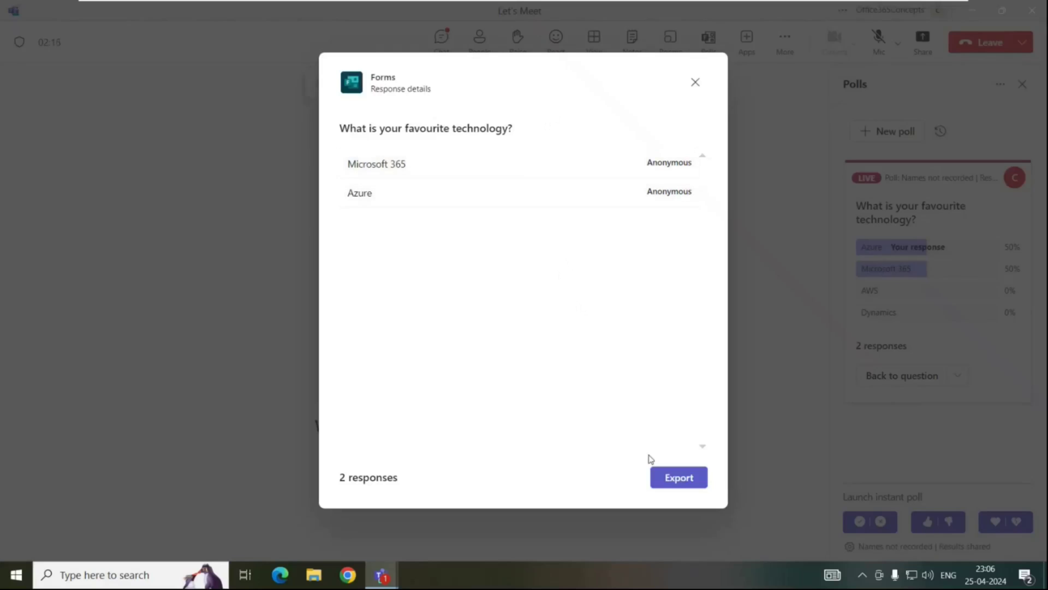
{"action": "left_click", "coordinate": [681, 480]}
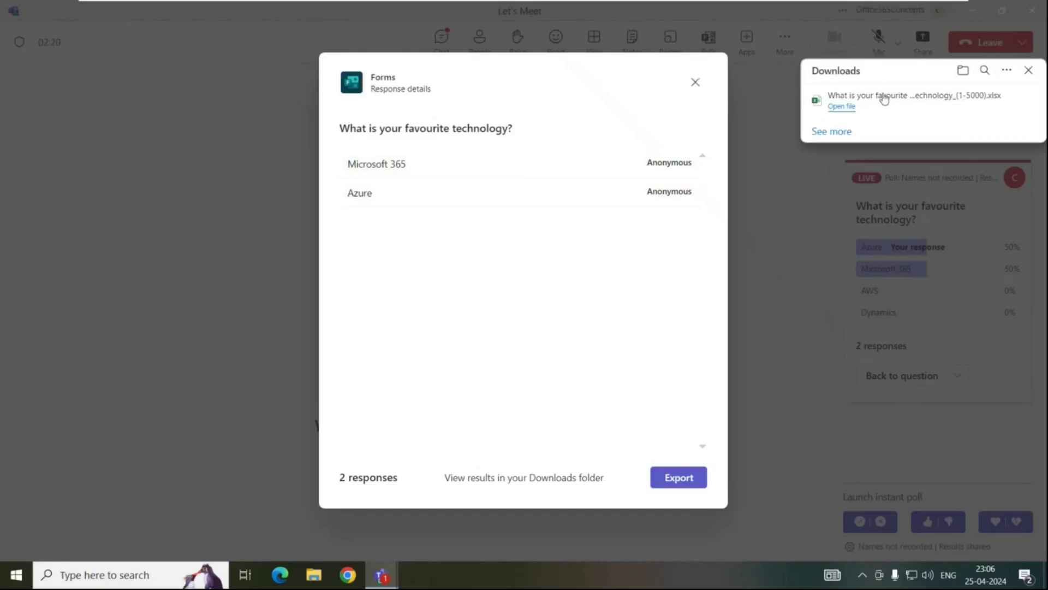
{"action": "left_click", "coordinate": [883, 98]}
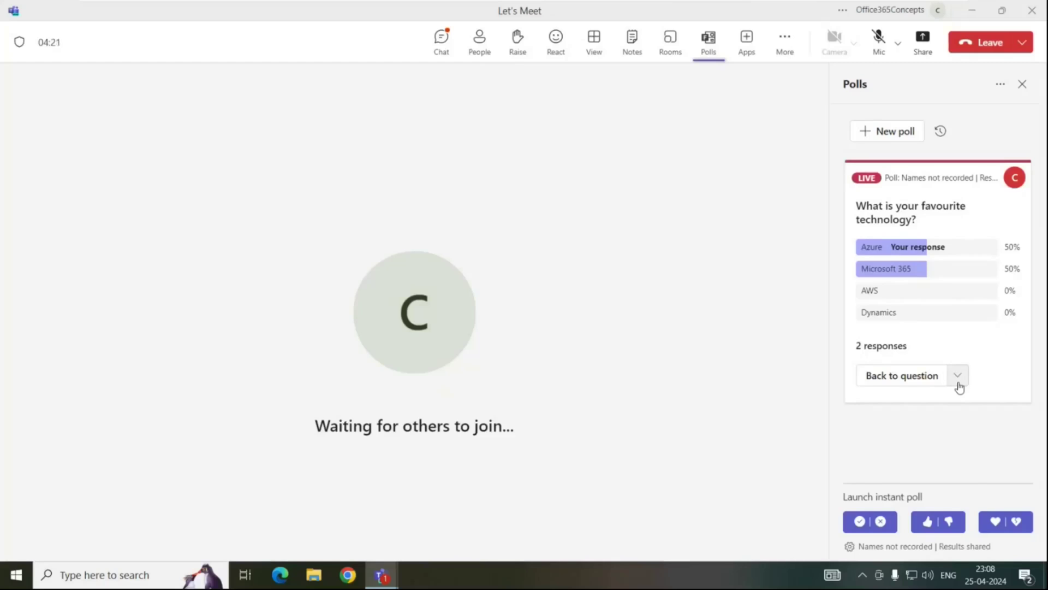
{"action": "left_click", "coordinate": [957, 381]}
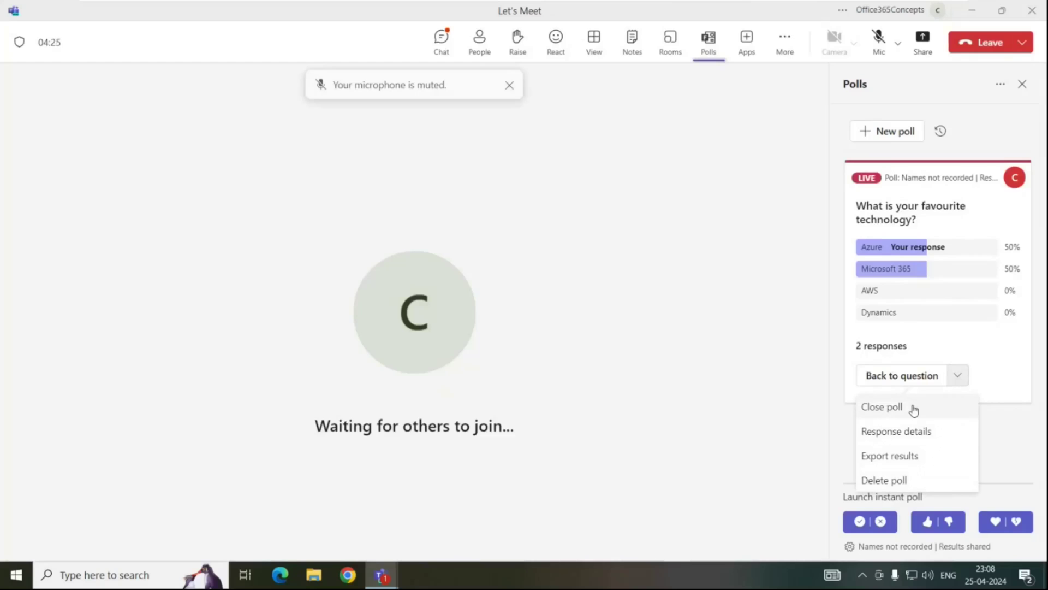
{"action": "left_click", "coordinate": [1015, 425]}
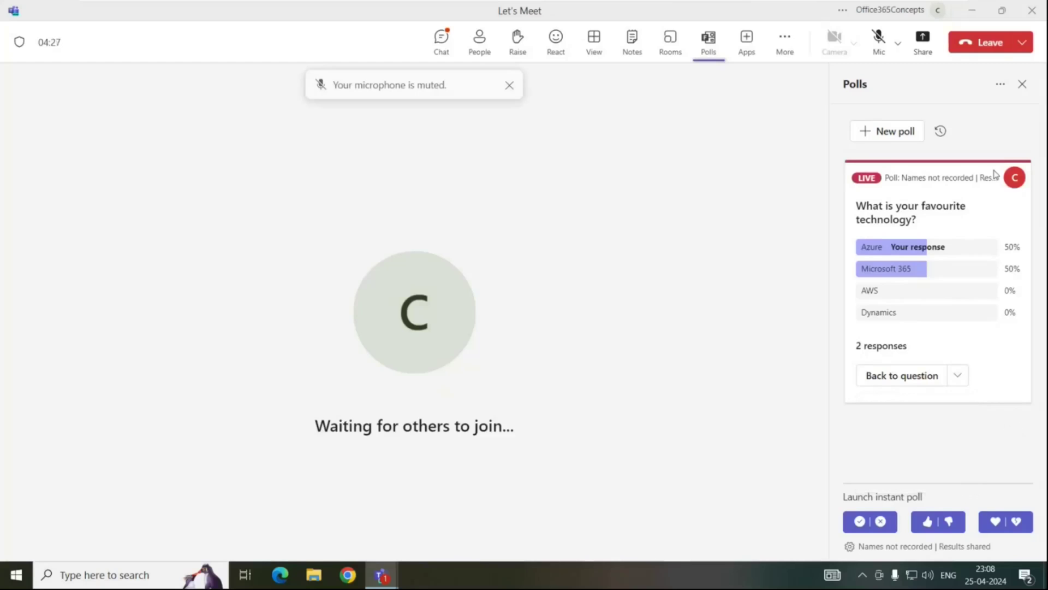
Step: Leave the meeting and open the Let's Meet chat containing the poll
{"action": "left_click", "coordinate": [977, 43]}
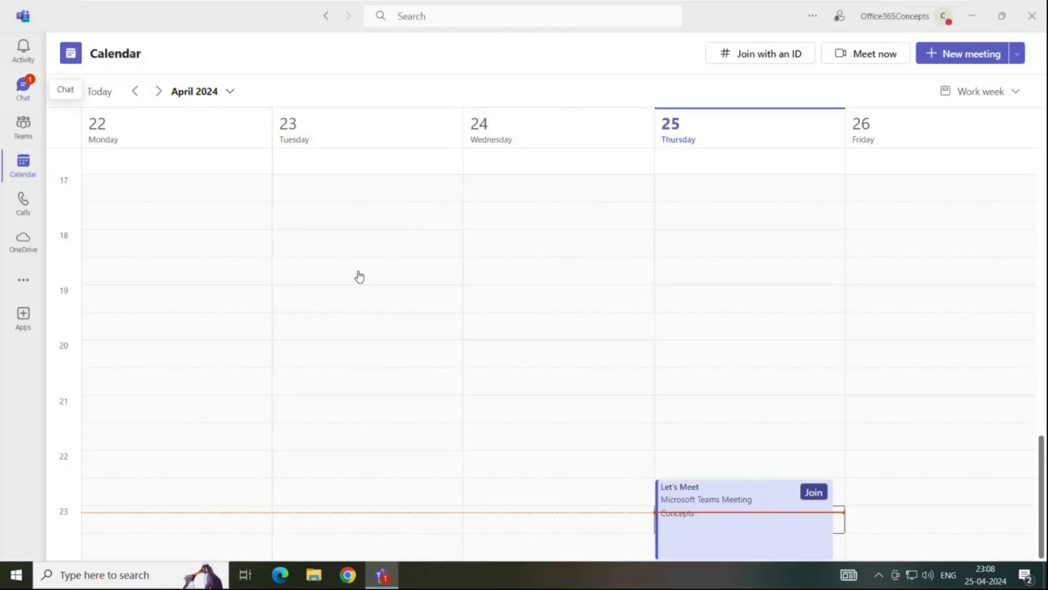
{"action": "left_click", "coordinate": [124, 167]}
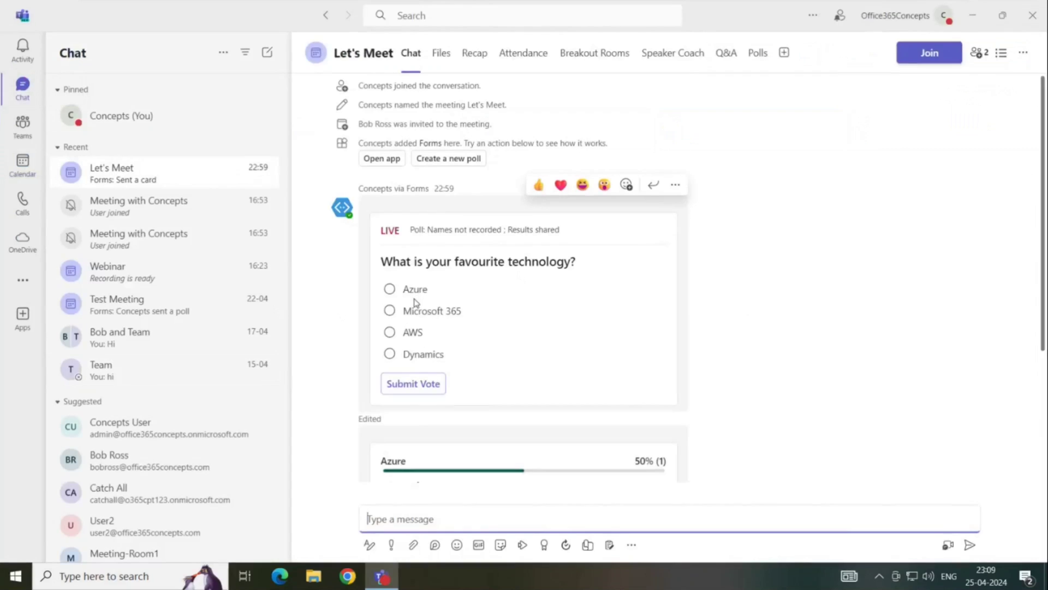